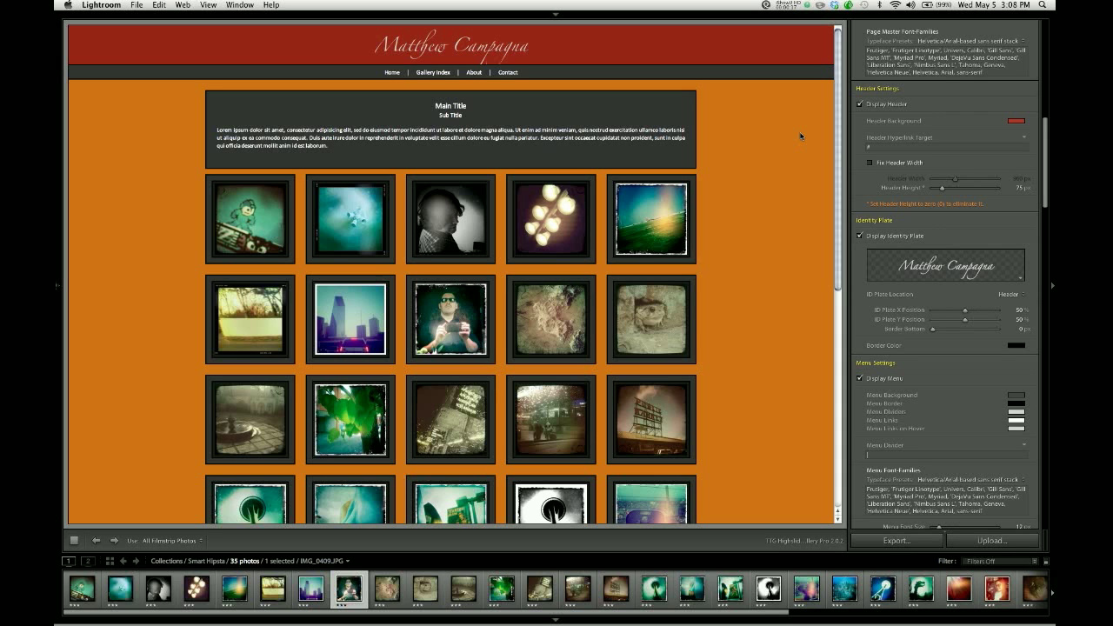
Hide the identity plate from the gallery header, then show it again
scroll(967, 206, down, 5)
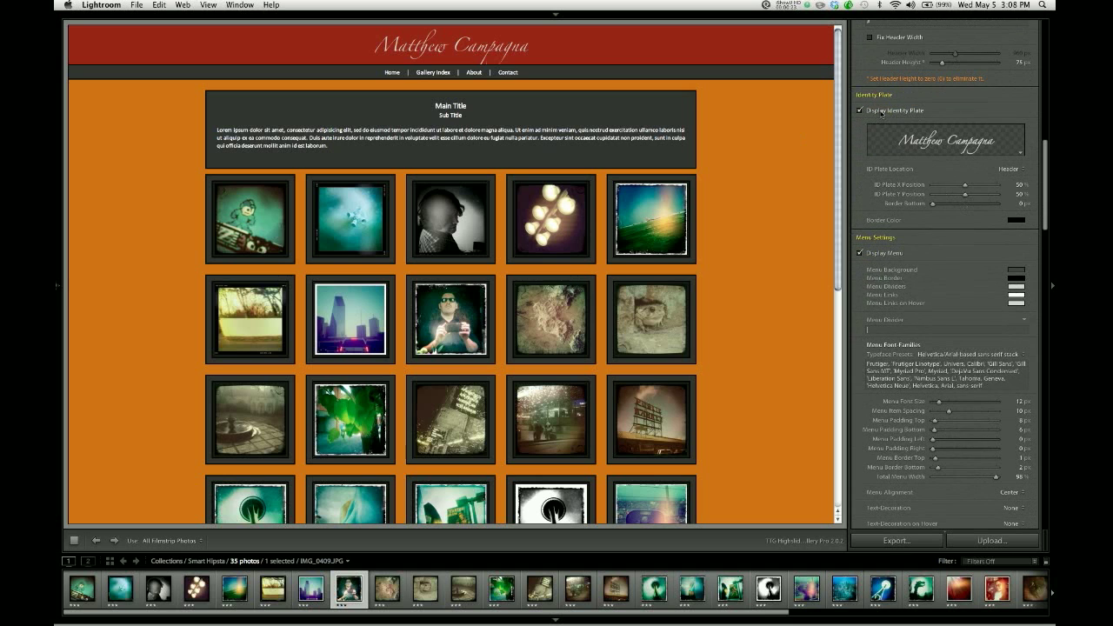
click(860, 112)
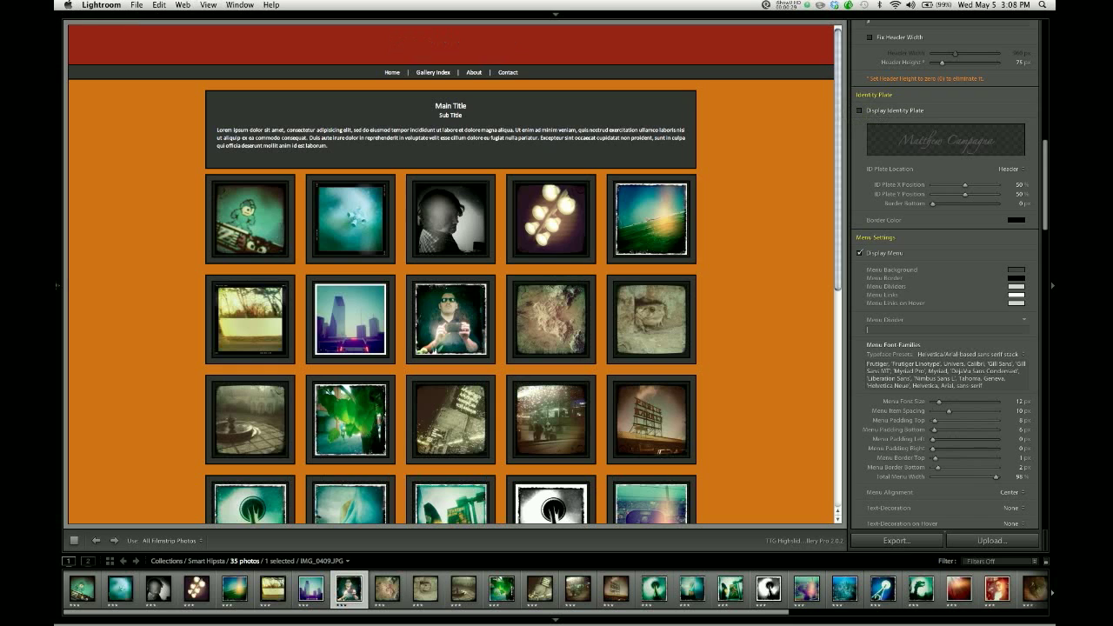
click(878, 113)
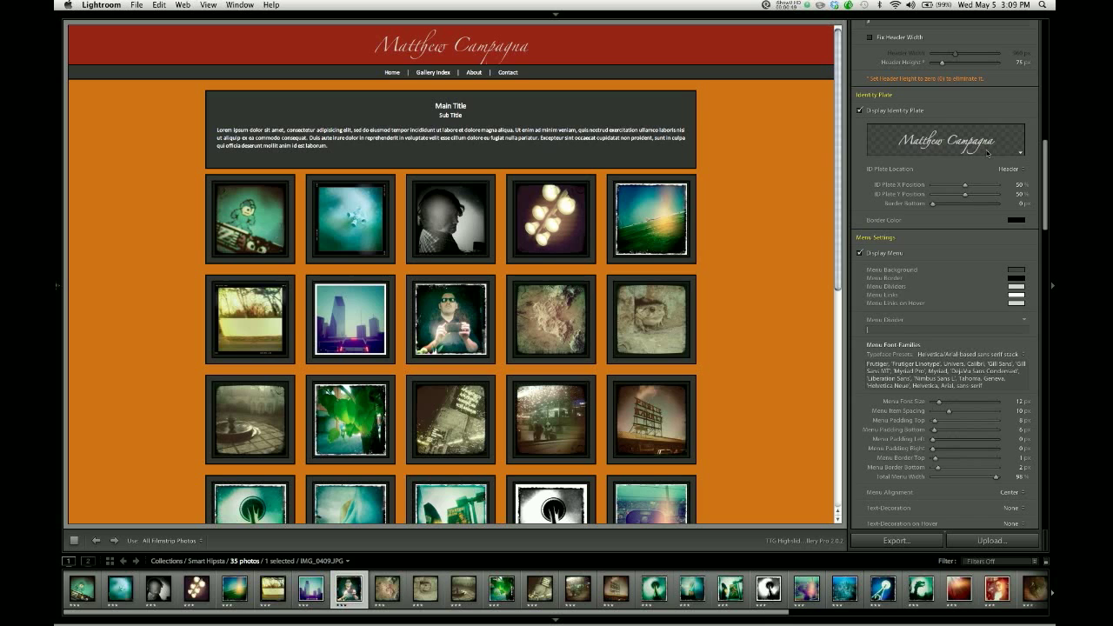
Open the Identity Plate Editor and change the plate text font to Helvetica
click(940, 146)
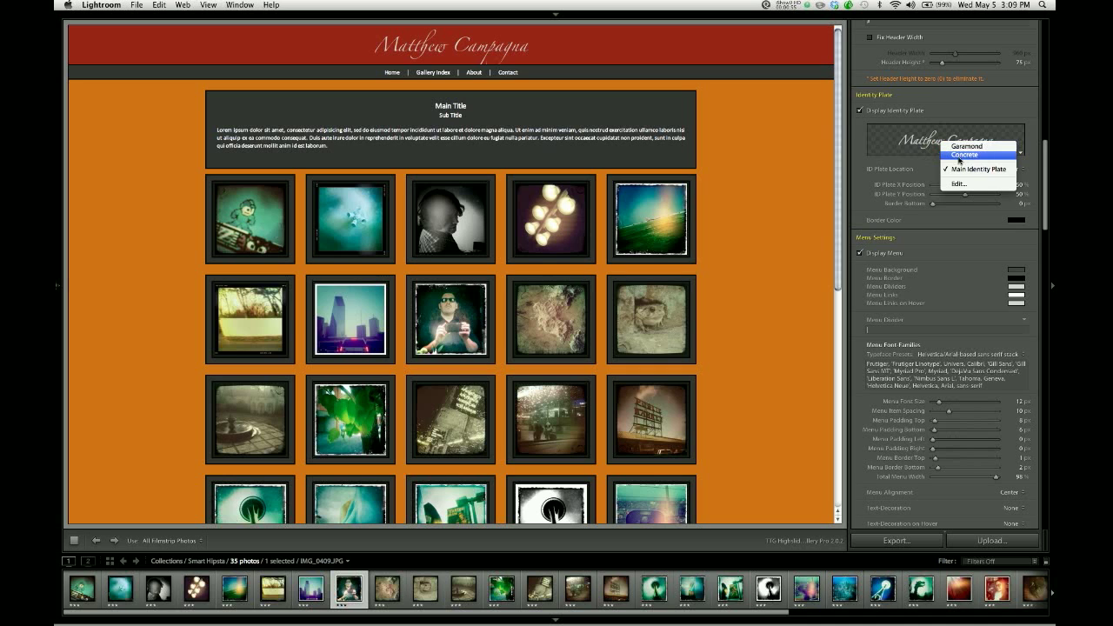
click(962, 185)
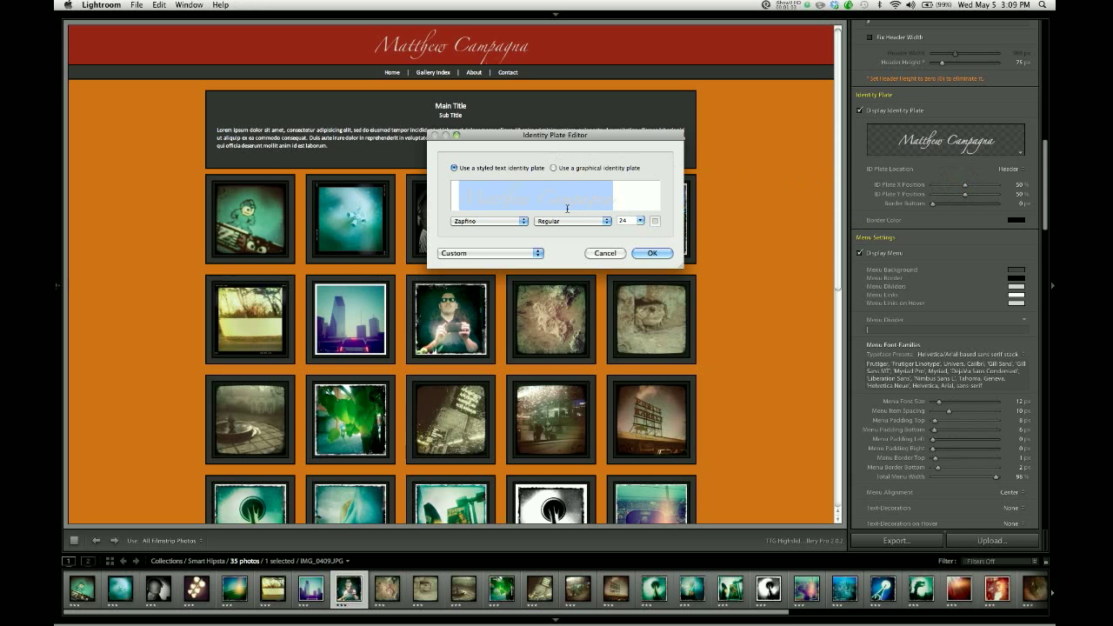
click(523, 221)
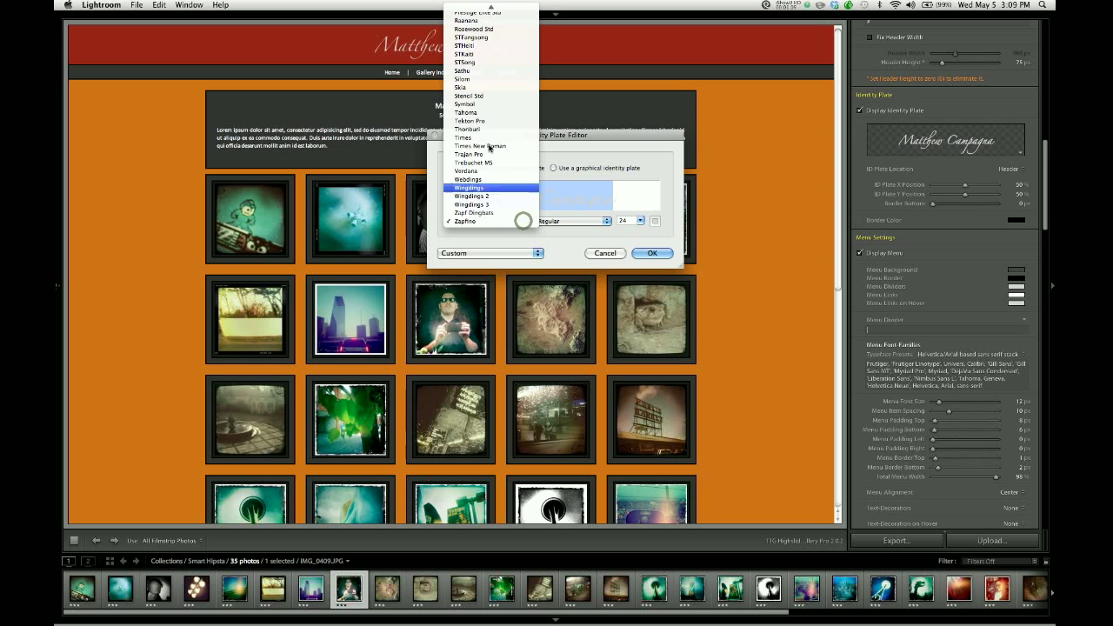
scroll(484, 109, up, 10)
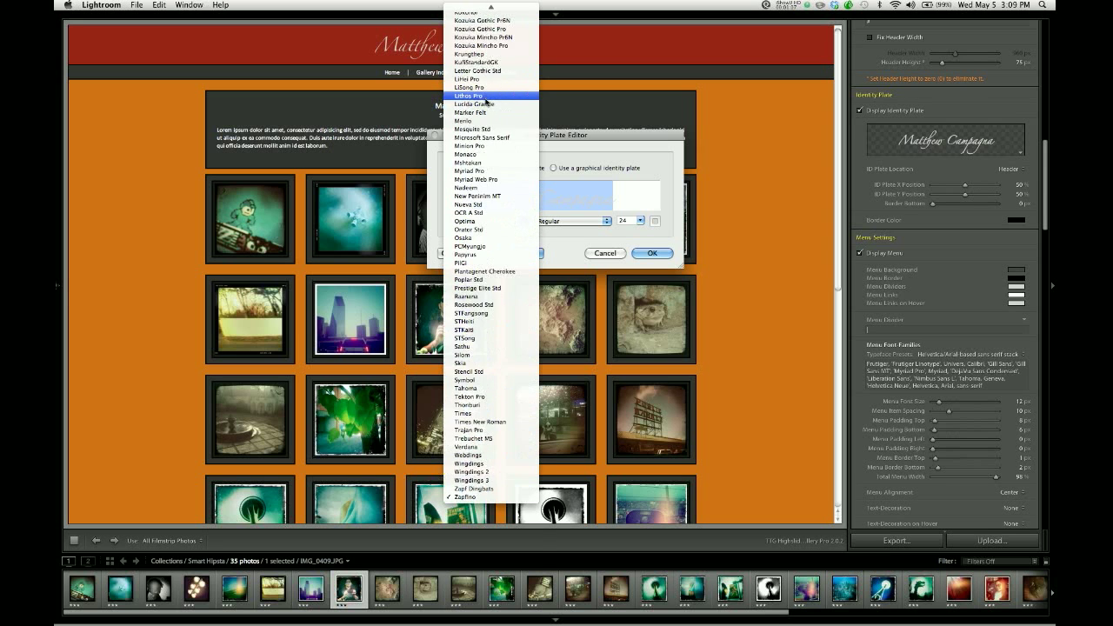
scroll(483, 102, up, 10)
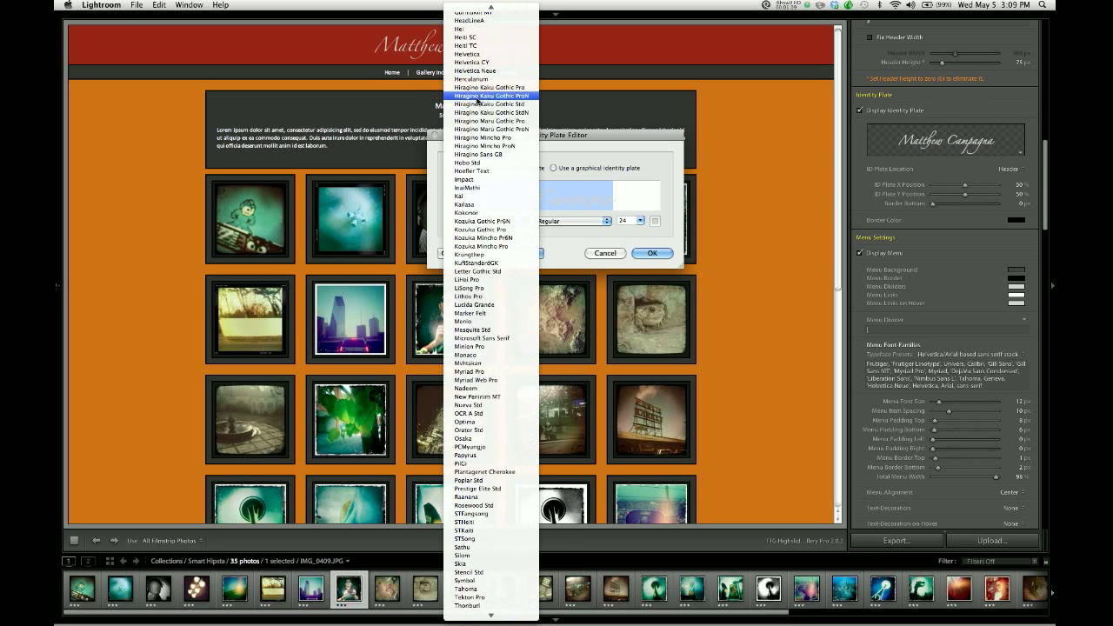
scroll(477, 100, up, 3)
click(480, 130)
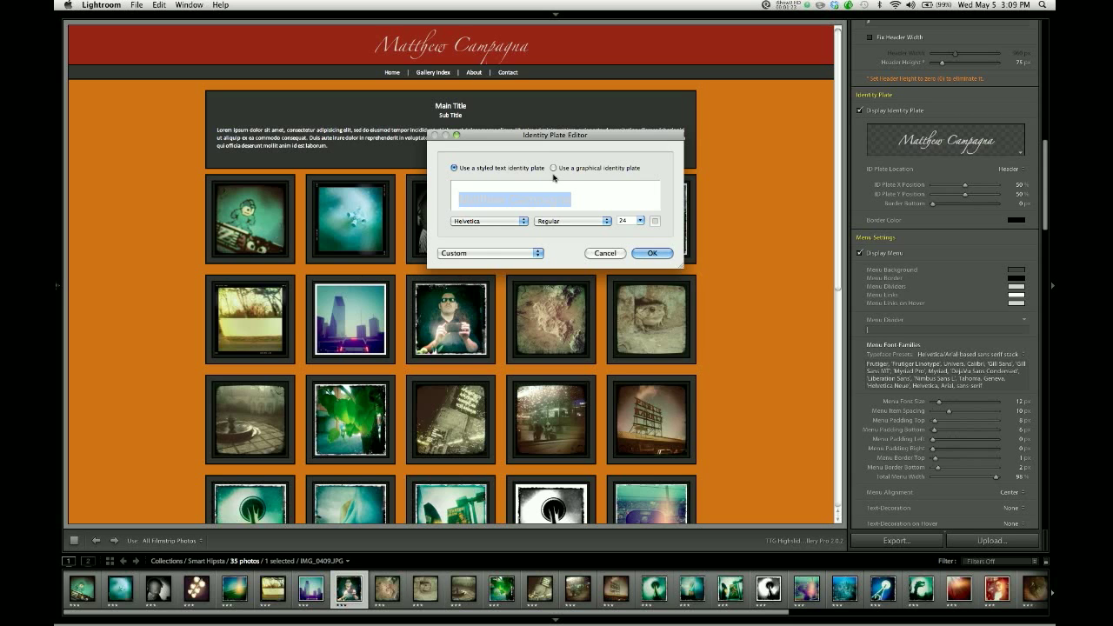
Switch to a graphical plate and load Grunge_Idplate.png from Pictures > ID_Plate Files
click(553, 167)
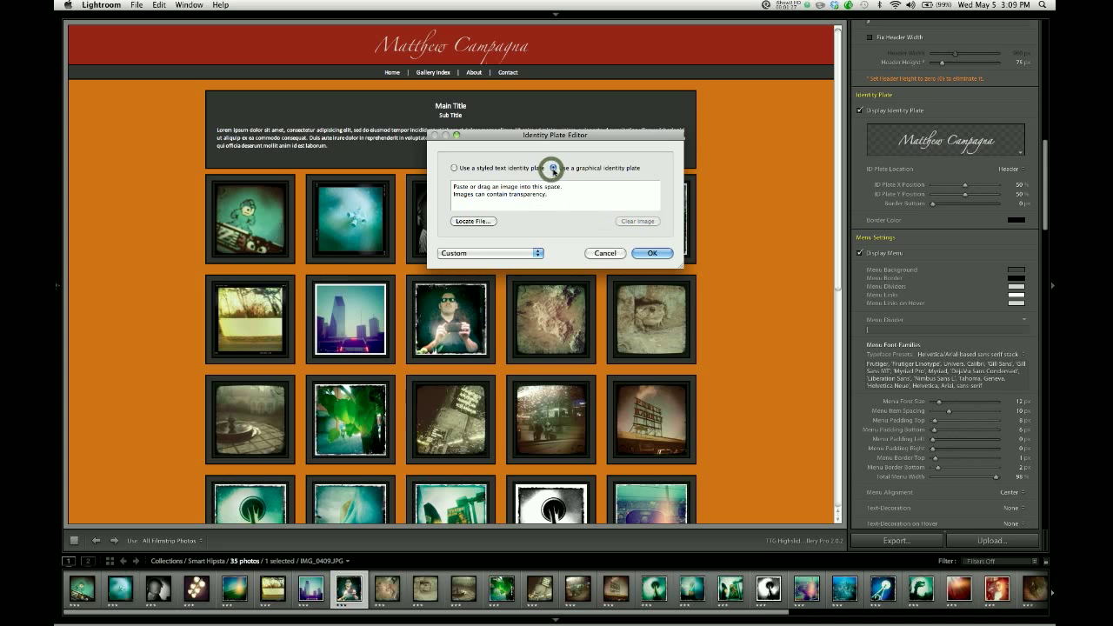
click(474, 221)
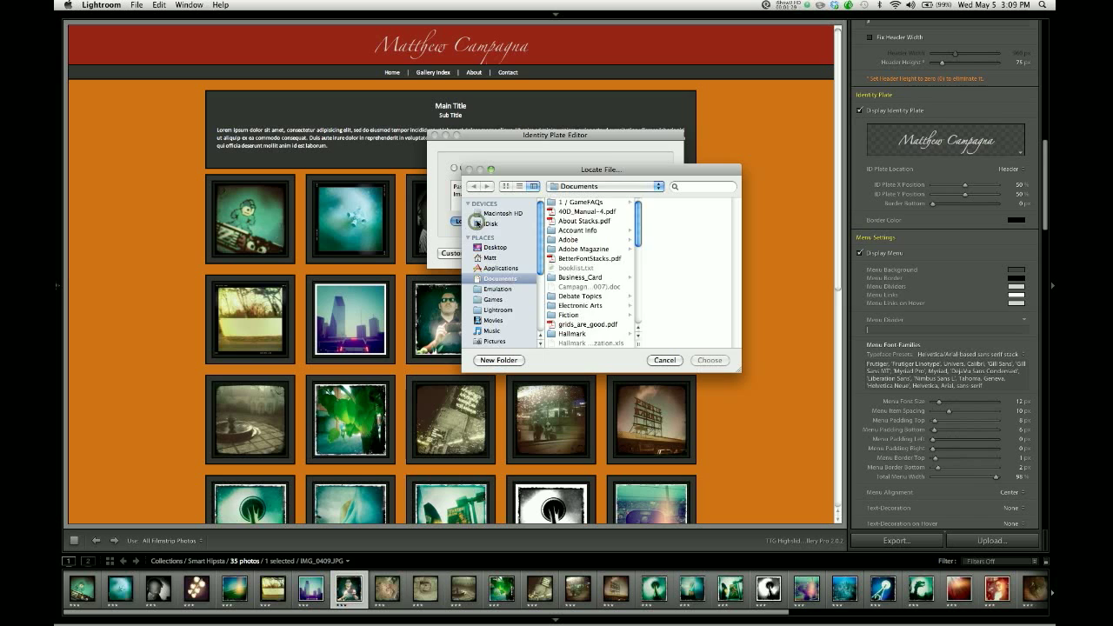
scroll(506, 303, down, 3)
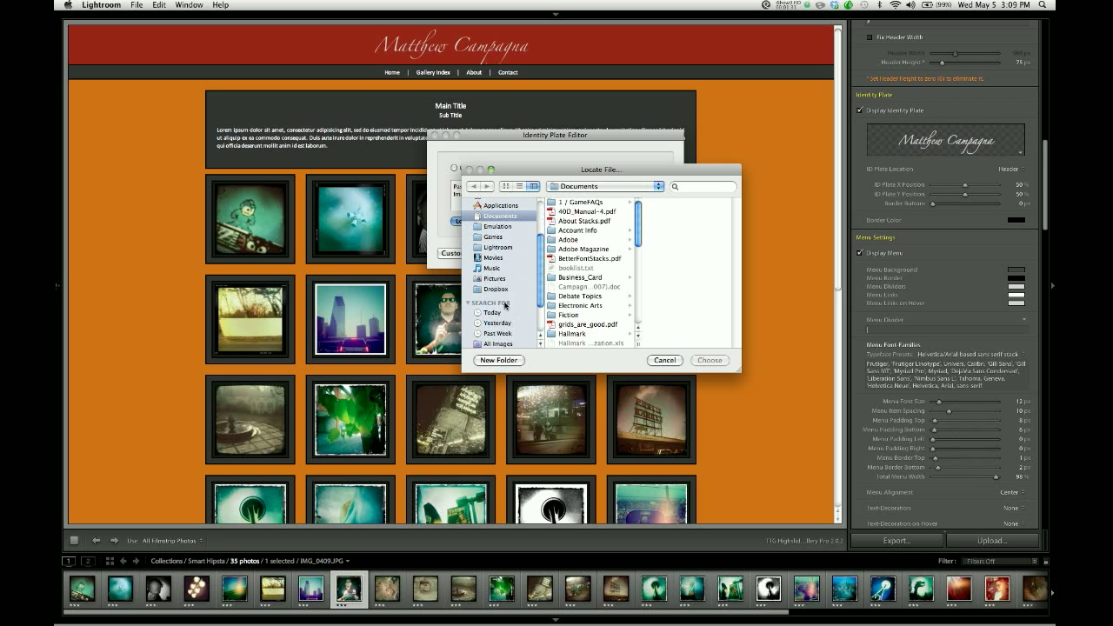
click(496, 278)
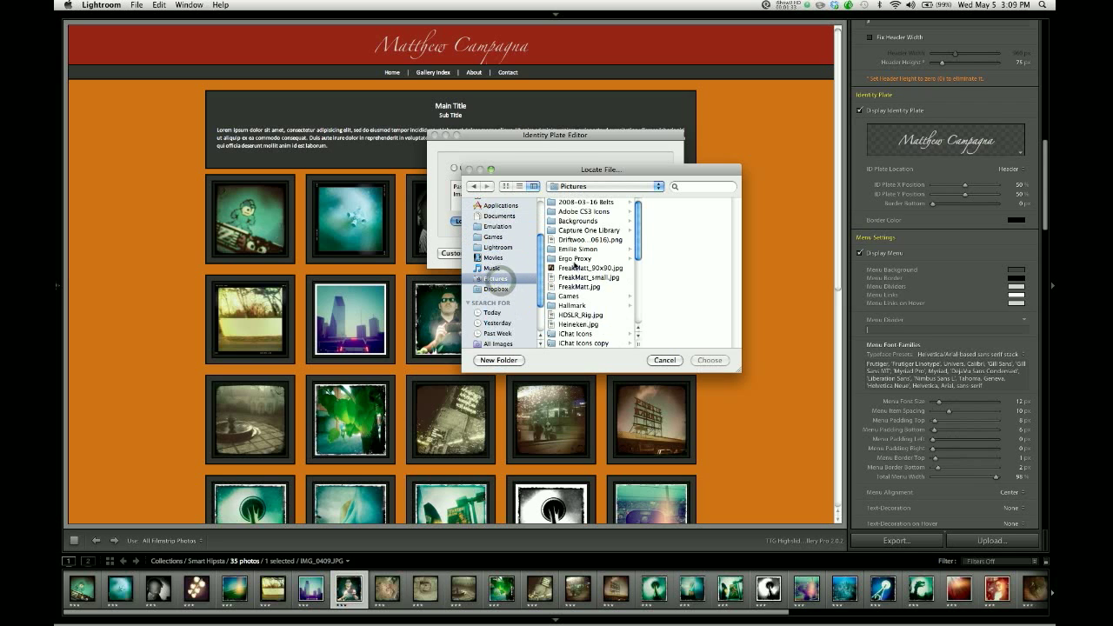
scroll(573, 273, down, 4)
click(576, 243)
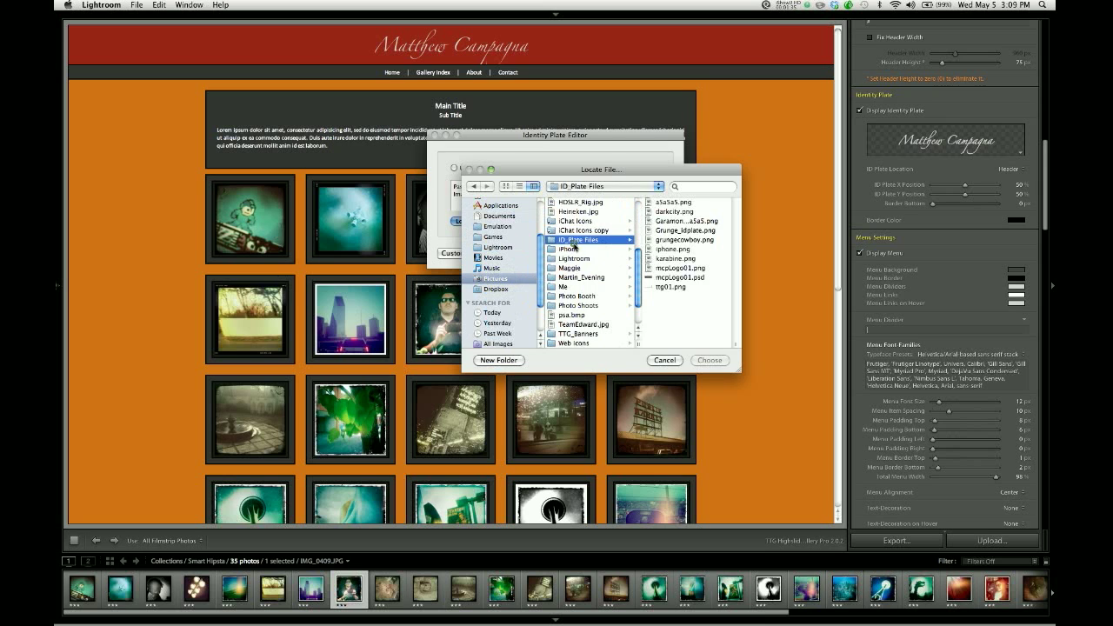
click(678, 231)
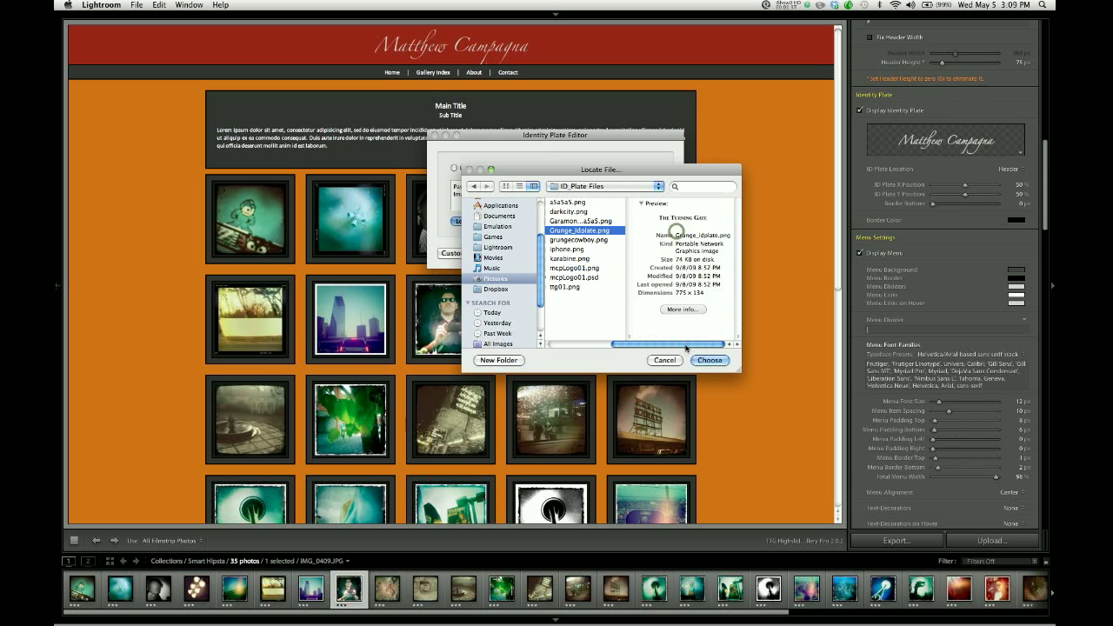
click(710, 360)
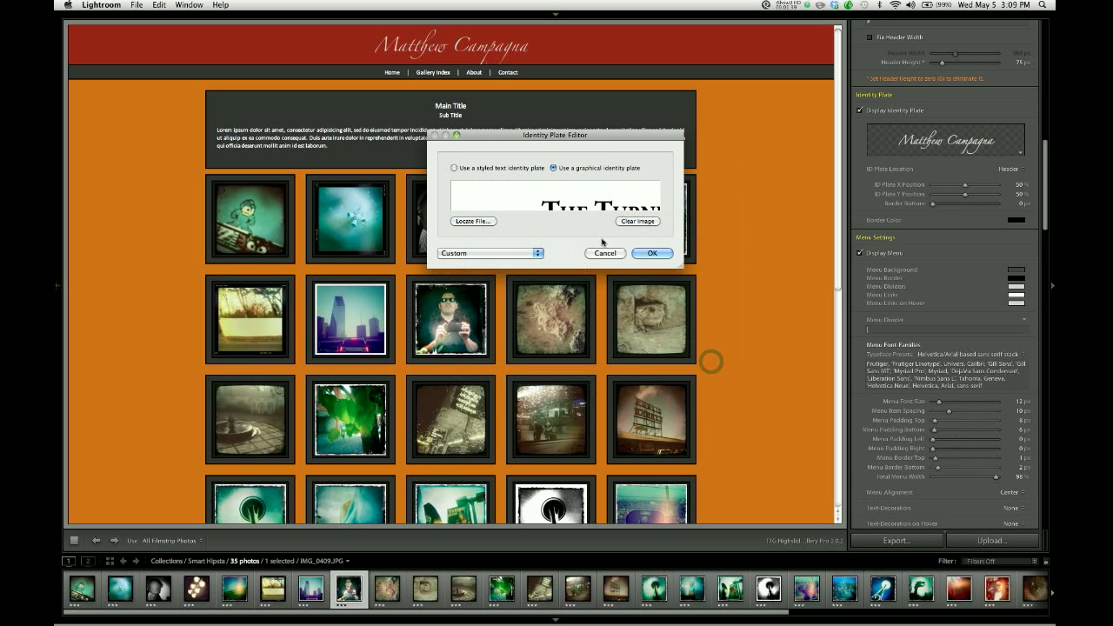
Leave the Custom preset unchanged and confirm the grunge graphical plate with OK
click(538, 253)
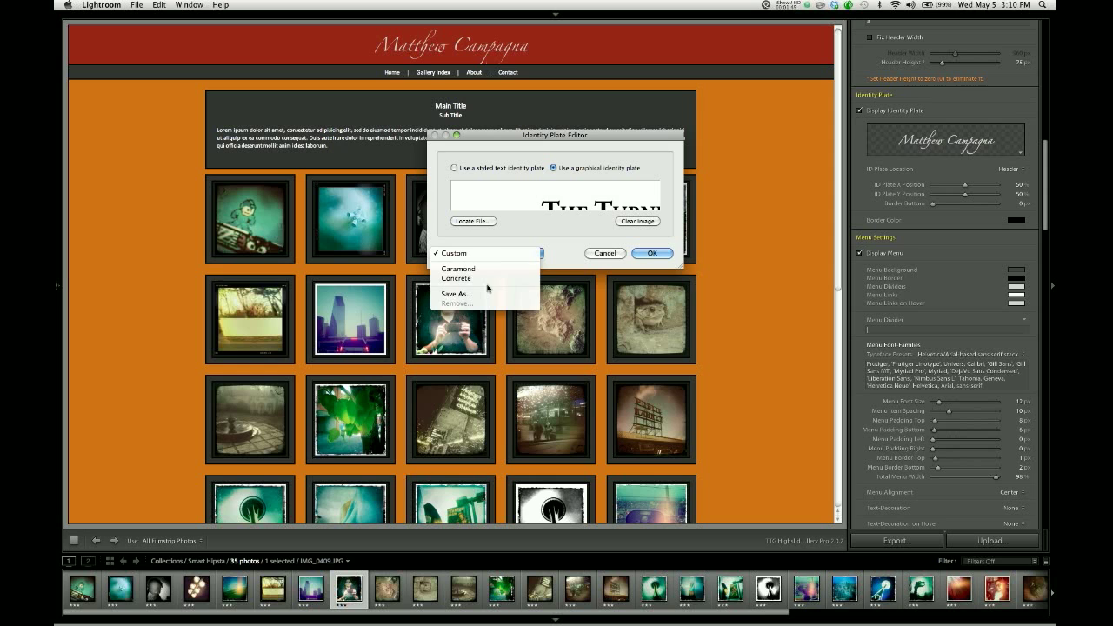
click(570, 251)
click(653, 253)
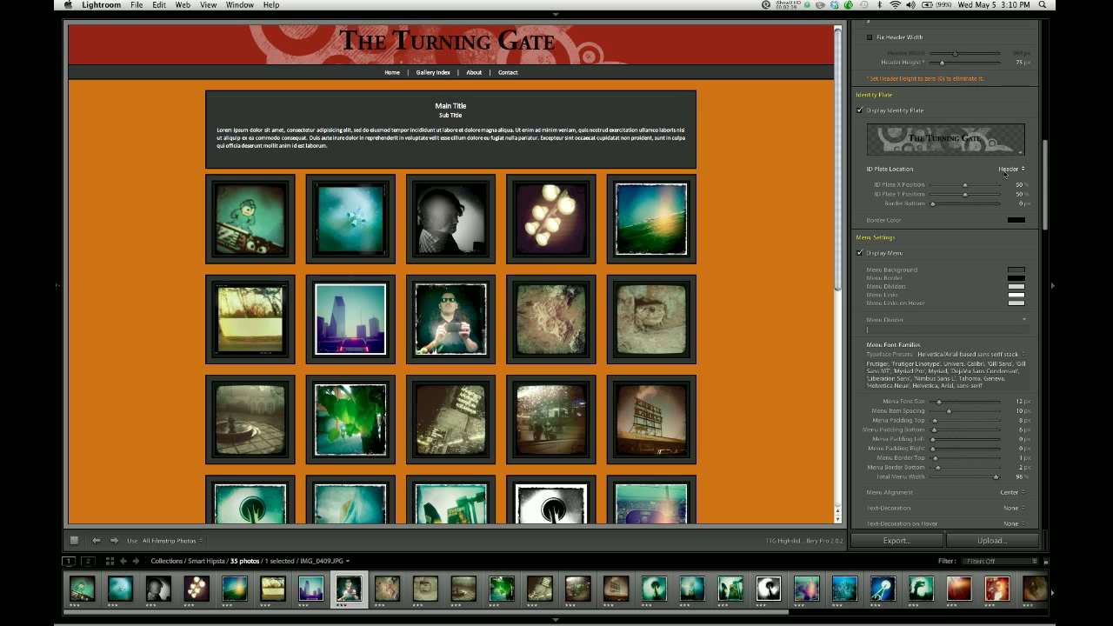
click(1005, 171)
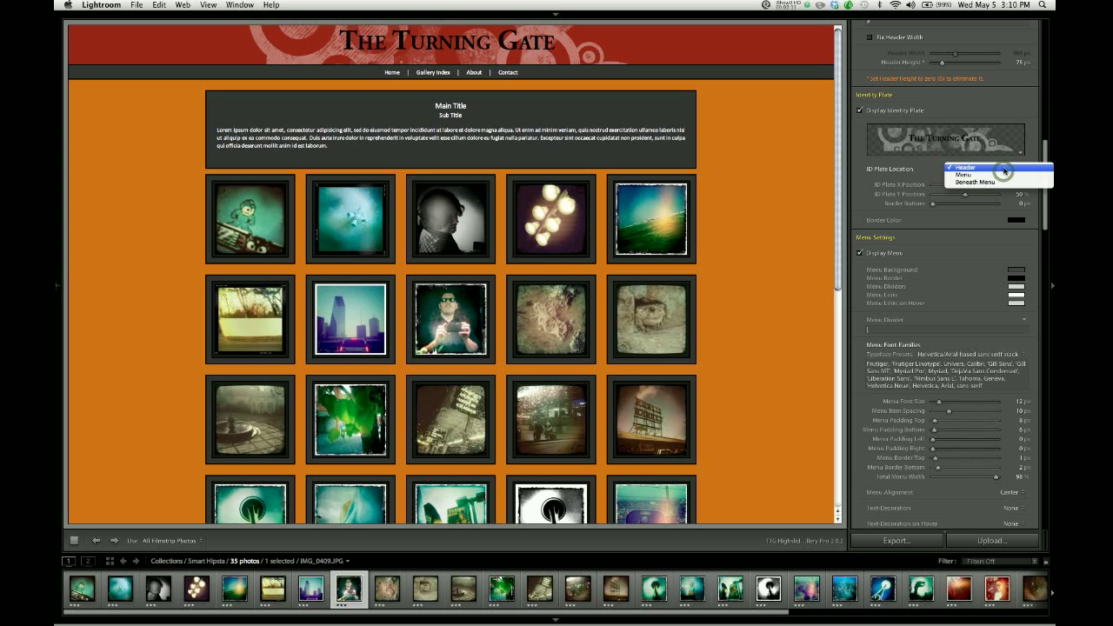
click(1004, 183)
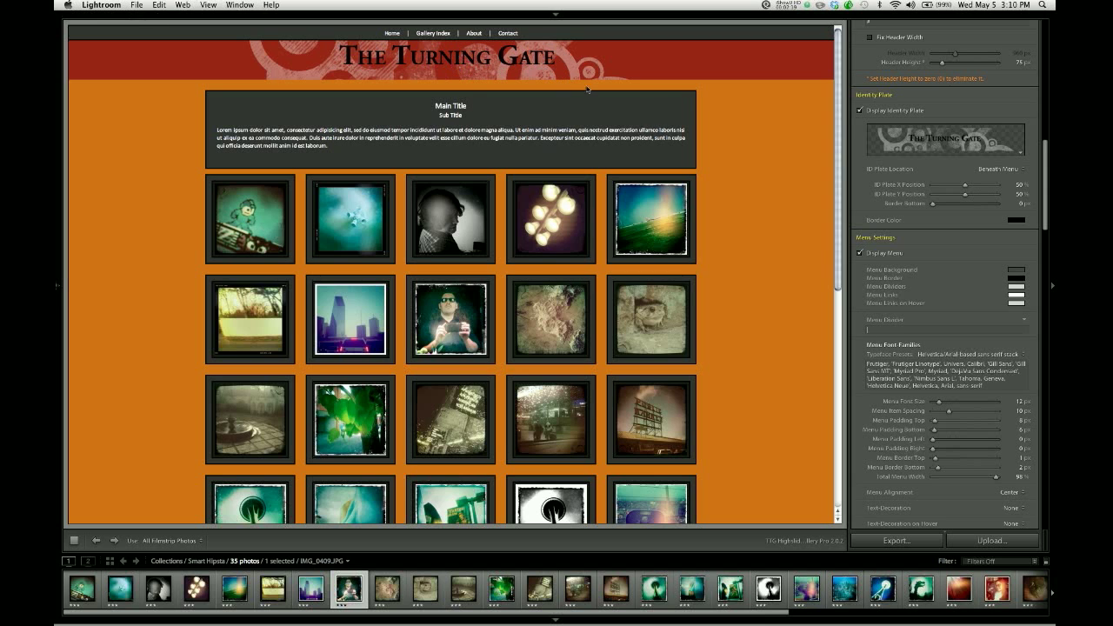
click(996, 169)
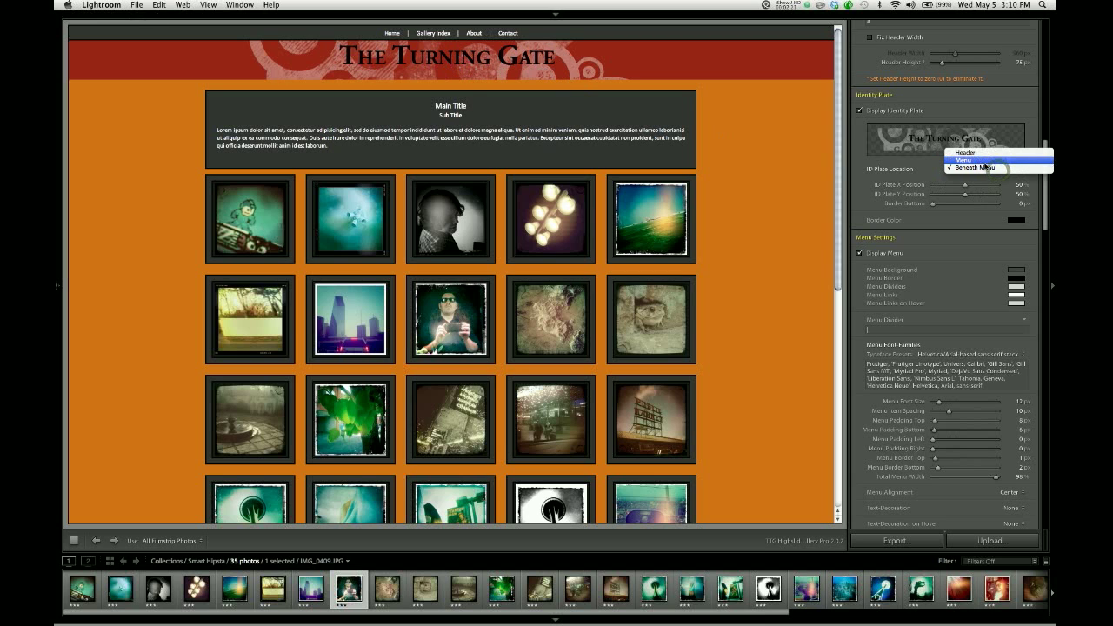
click(985, 161)
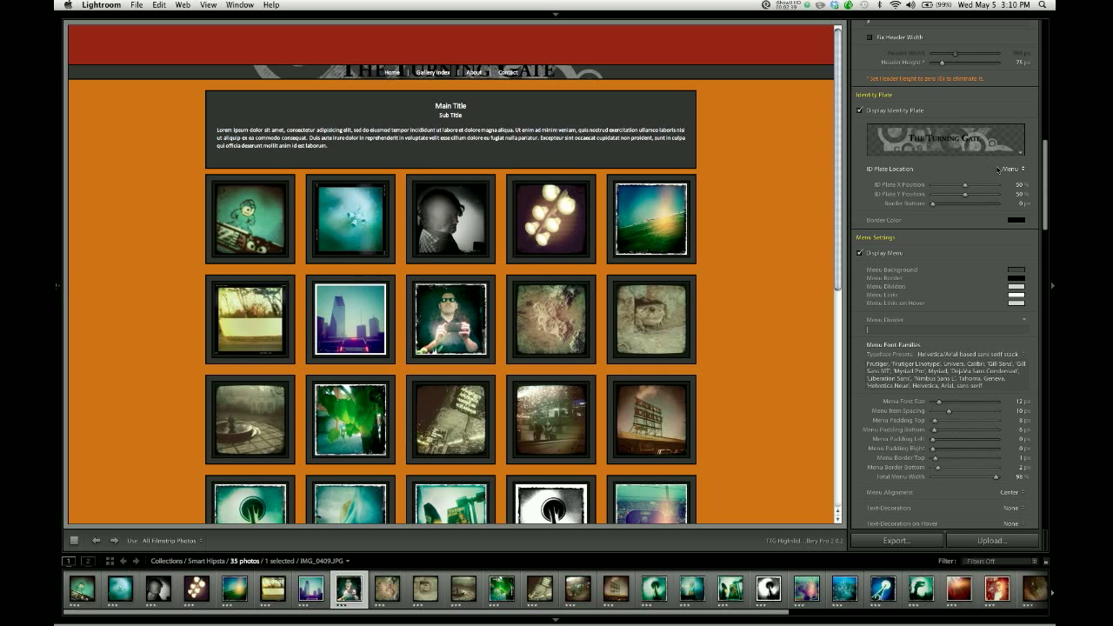
click(1009, 169)
click(976, 159)
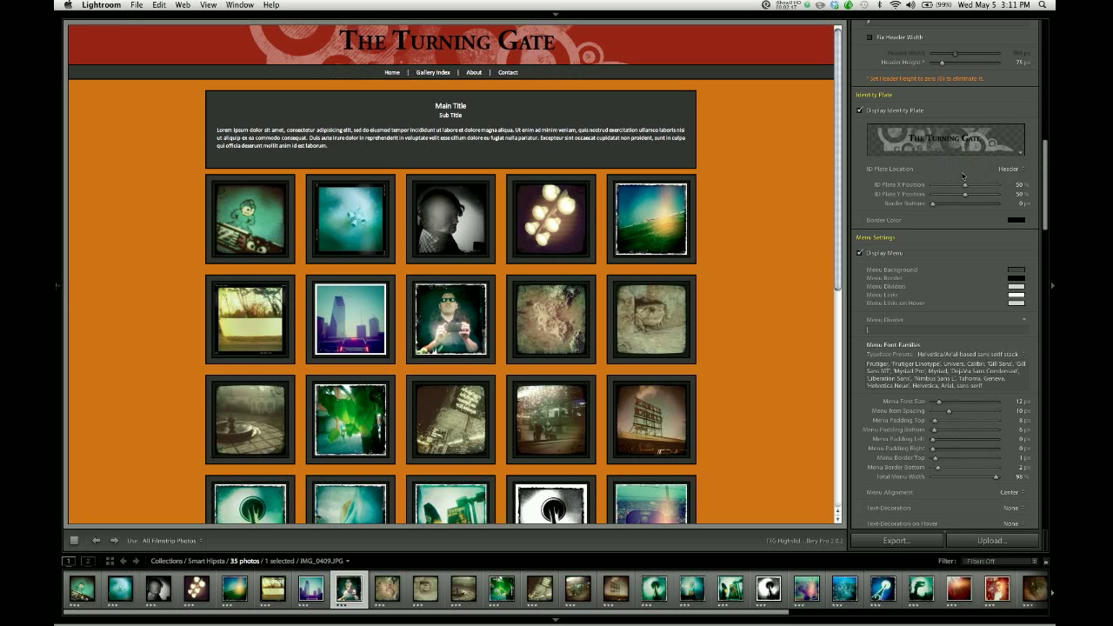
Drag ID Plate X Position from 50% down to 0%, moving the plate left
scroll(964, 174, down, 2)
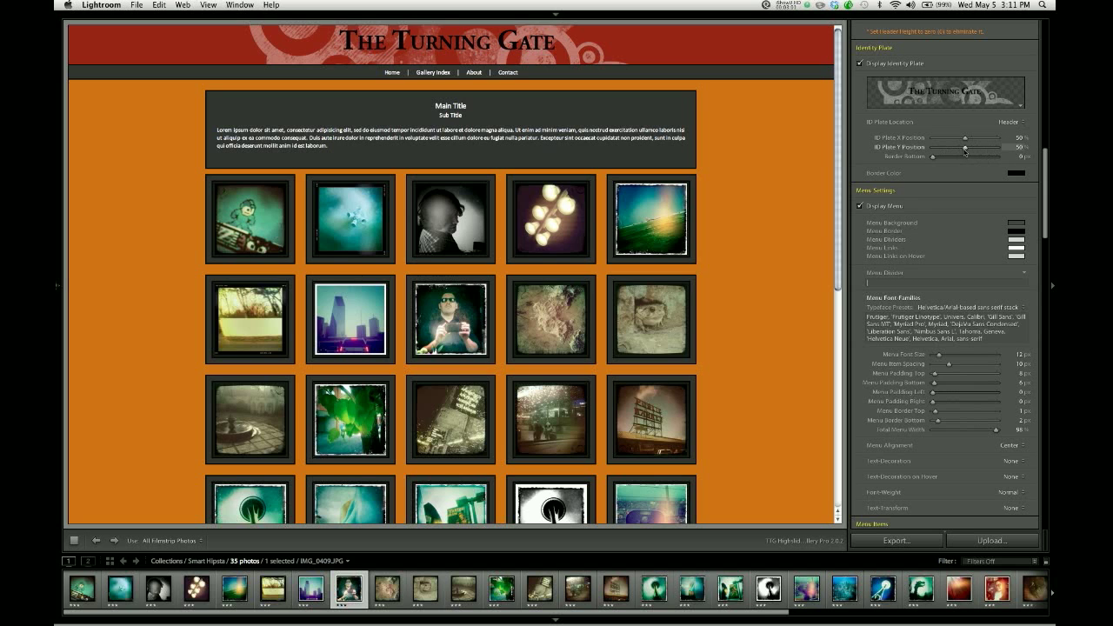
drag(964, 138, 929, 141)
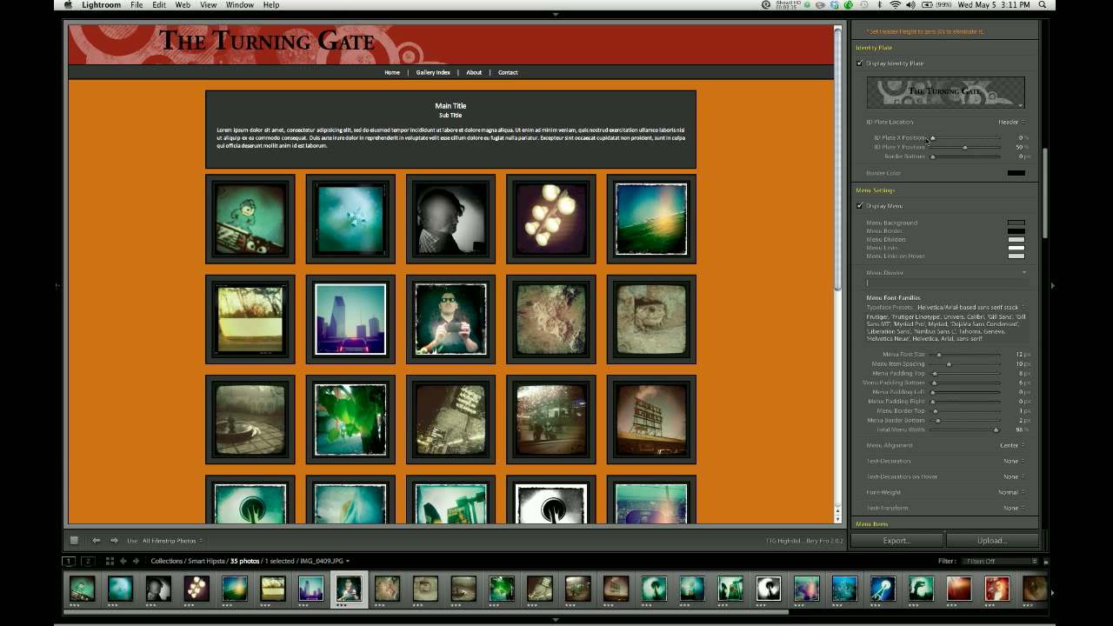
scroll(927, 139, up, 5)
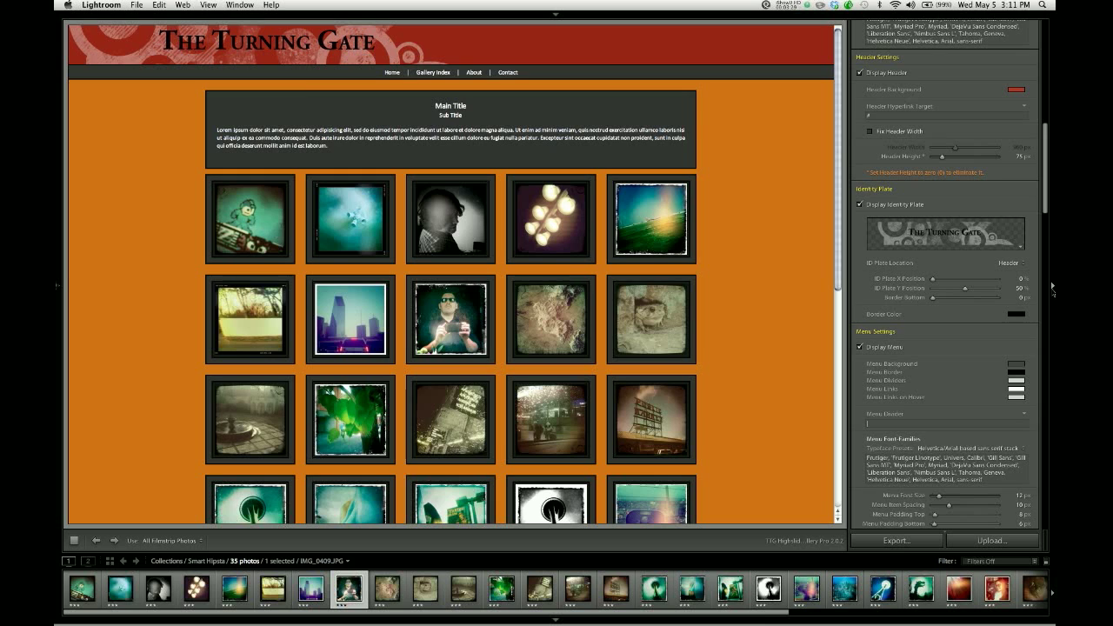
click(1052, 287)
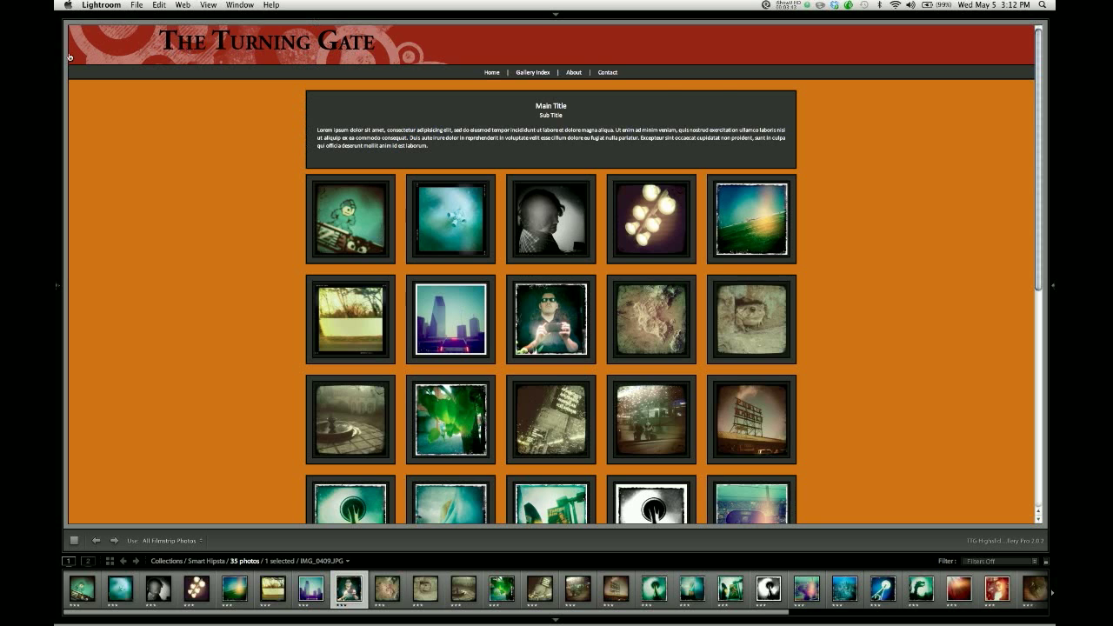
click(1053, 284)
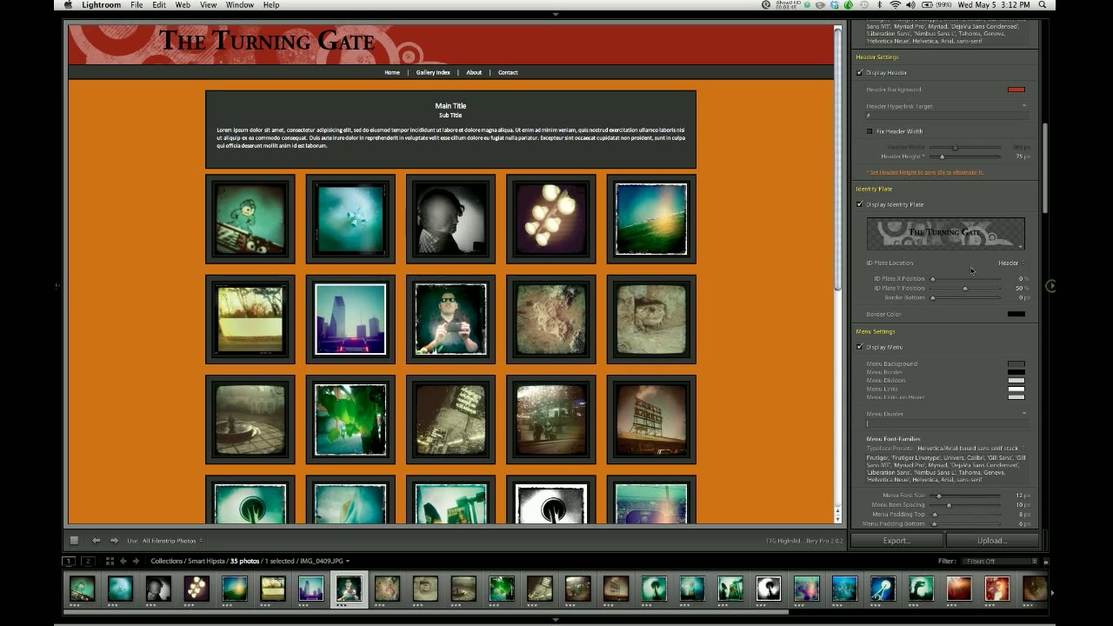
Enable Fix Header Width at 960 px and preview the result with the right panel hidden
click(870, 131)
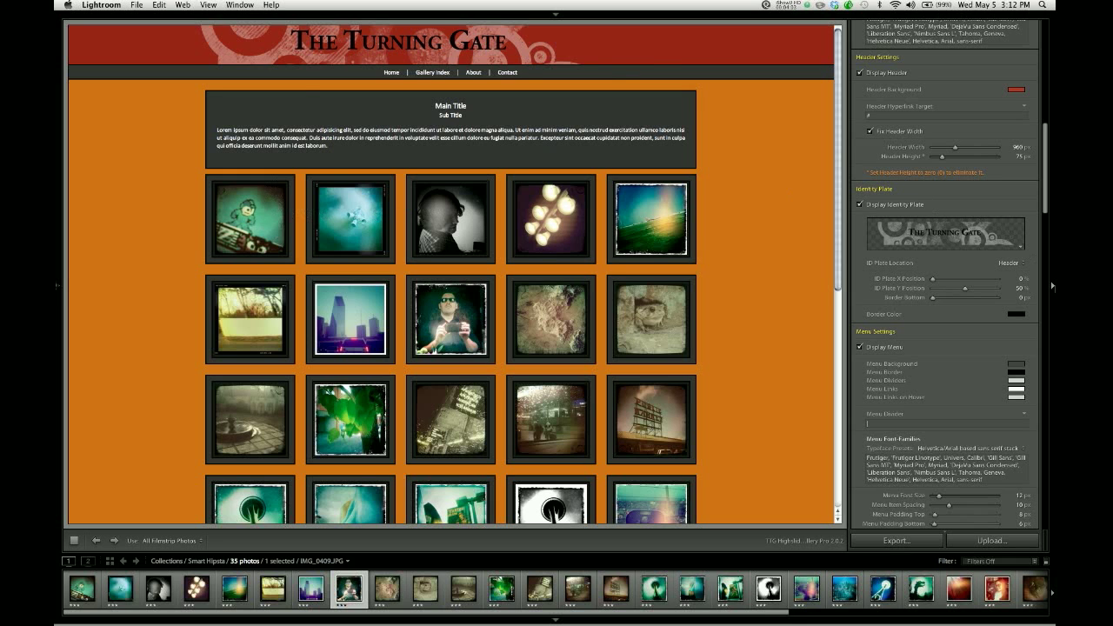
click(1052, 286)
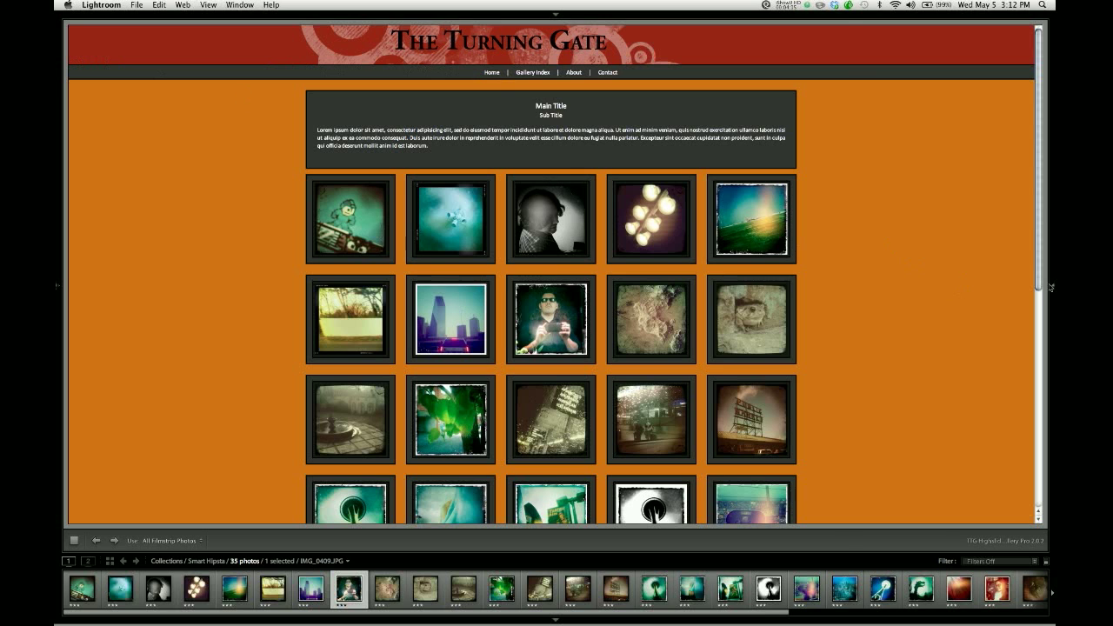
click(1053, 287)
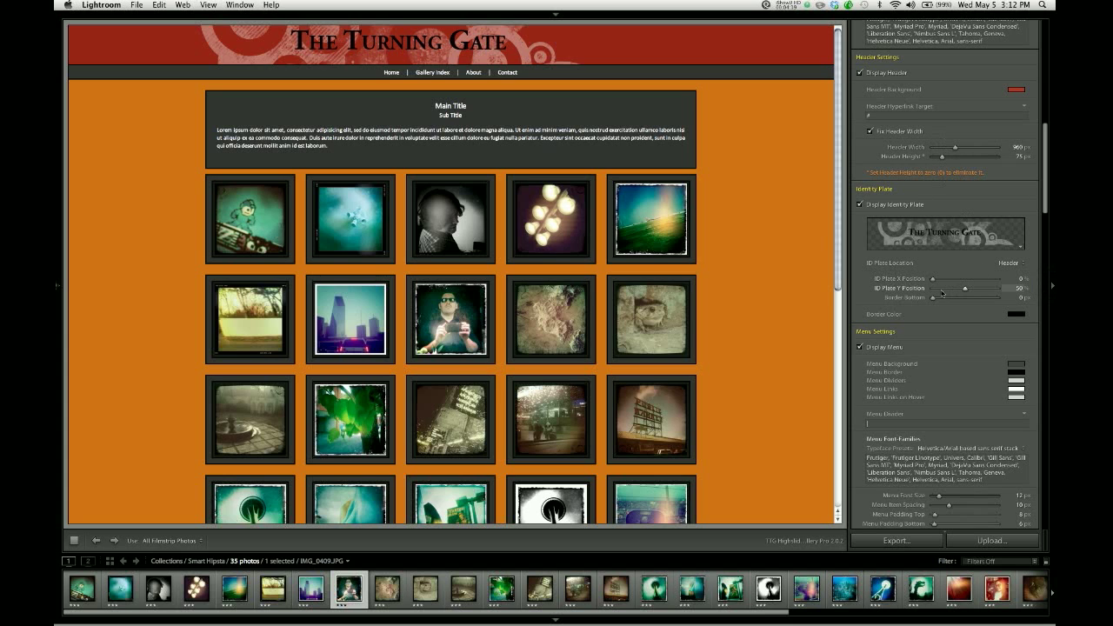
Set ID Plate X Position to 100% and Header Height to 135 px
drag(933, 279, 998, 280)
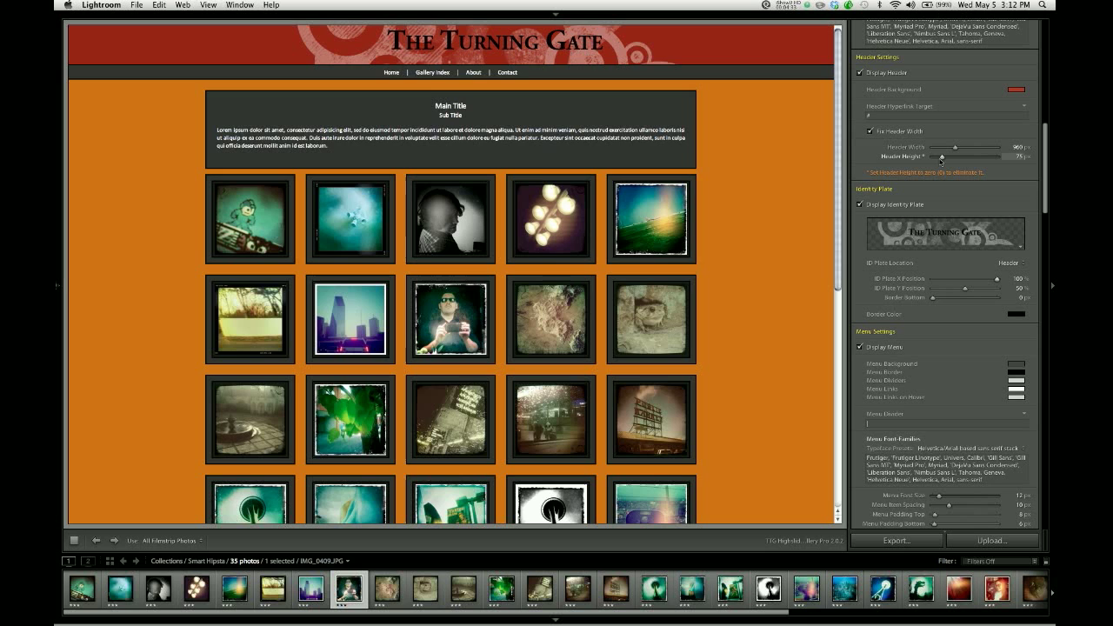
drag(943, 159, 948, 160)
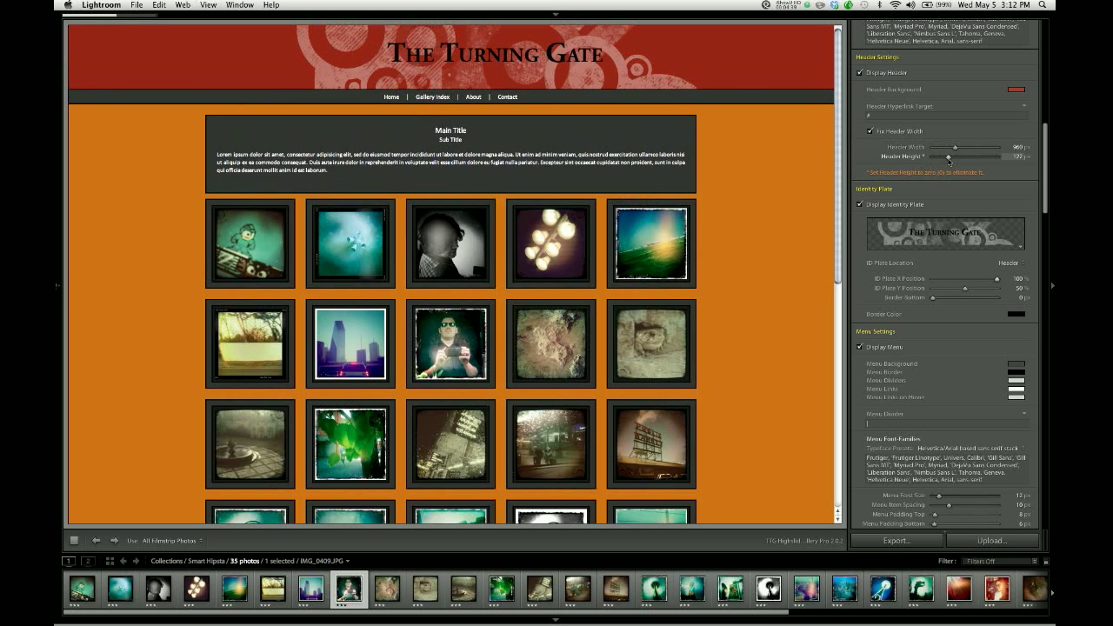
click(1012, 158)
text(135)
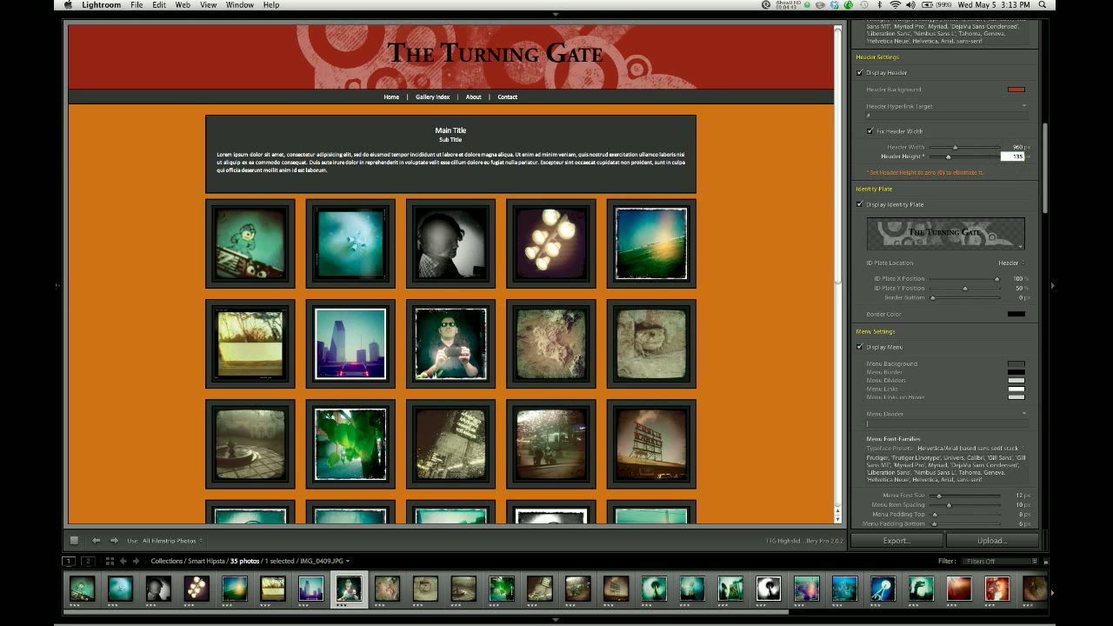
key(Return)
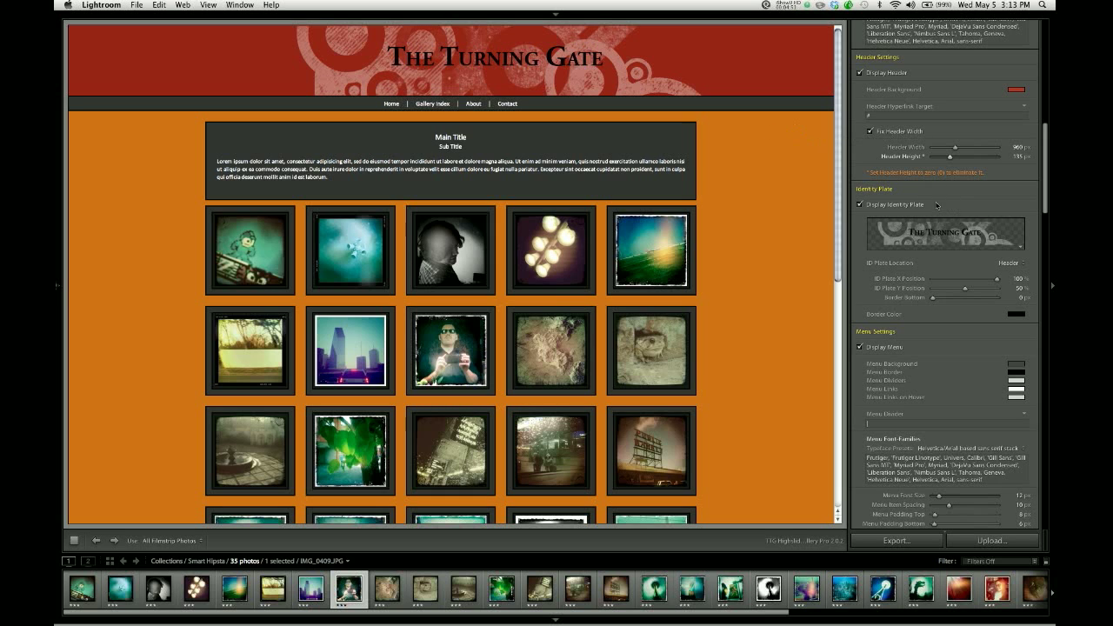
Try Y Position 0% with a 65 px header, then set Y Position 100% and height 135 px
scroll(936, 206, down, 3)
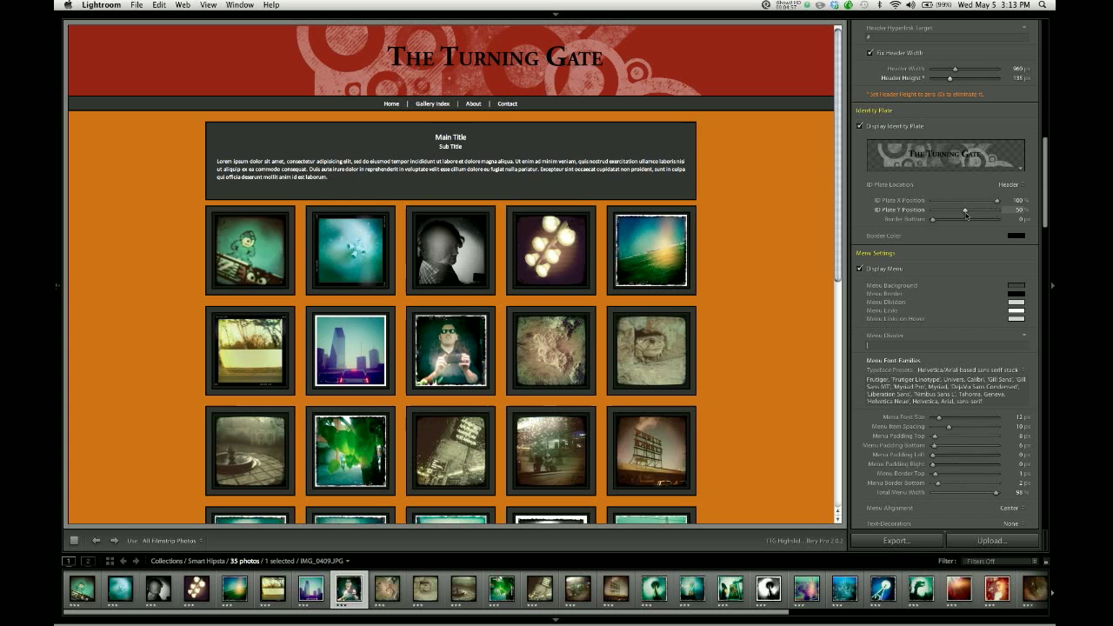
drag(967, 213, 923, 214)
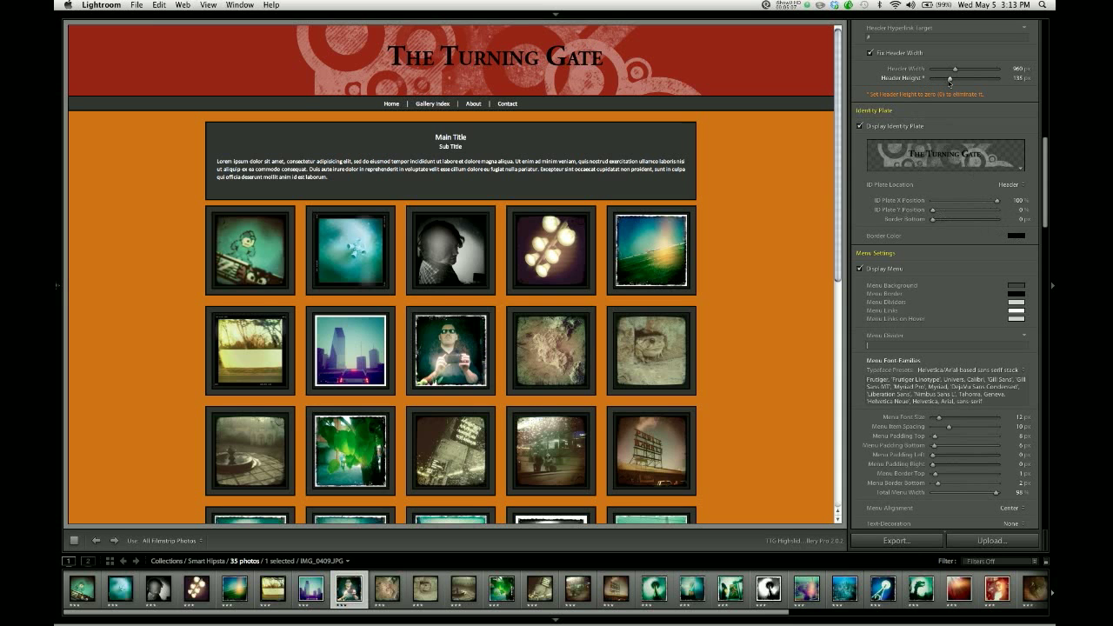
drag(950, 83, 941, 83)
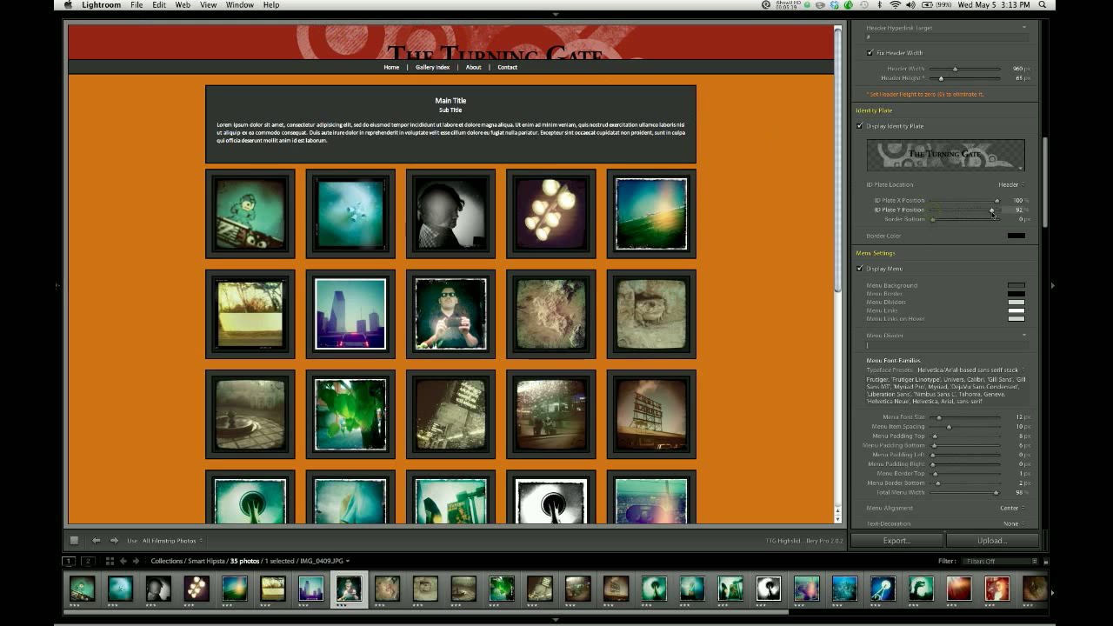
drag(934, 210, 1010, 213)
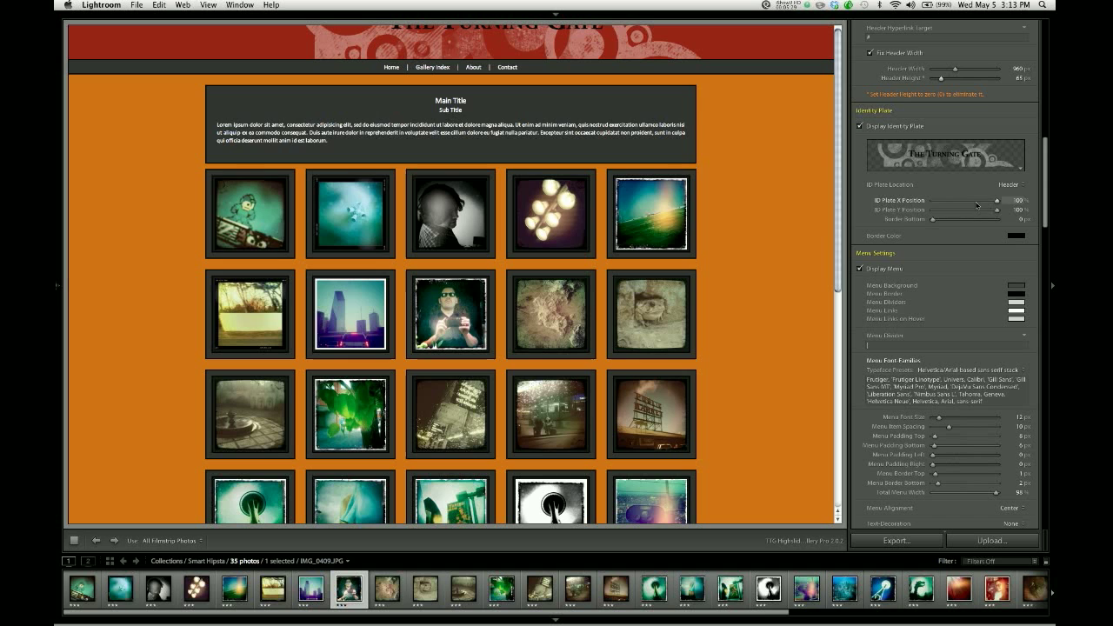
click(1009, 78)
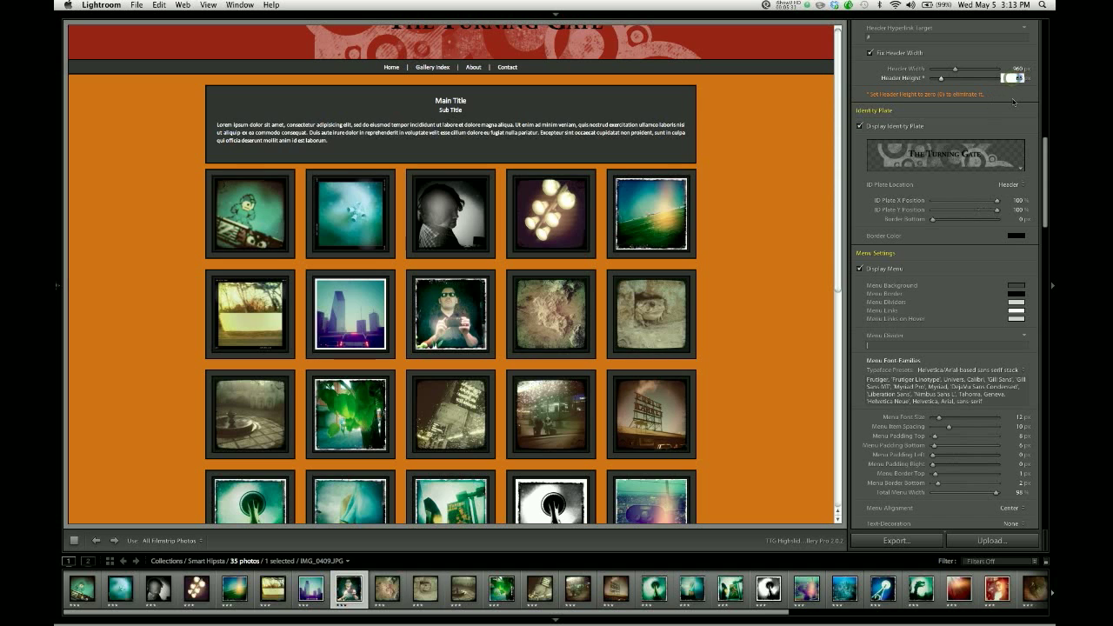
text(135)
key(Return)
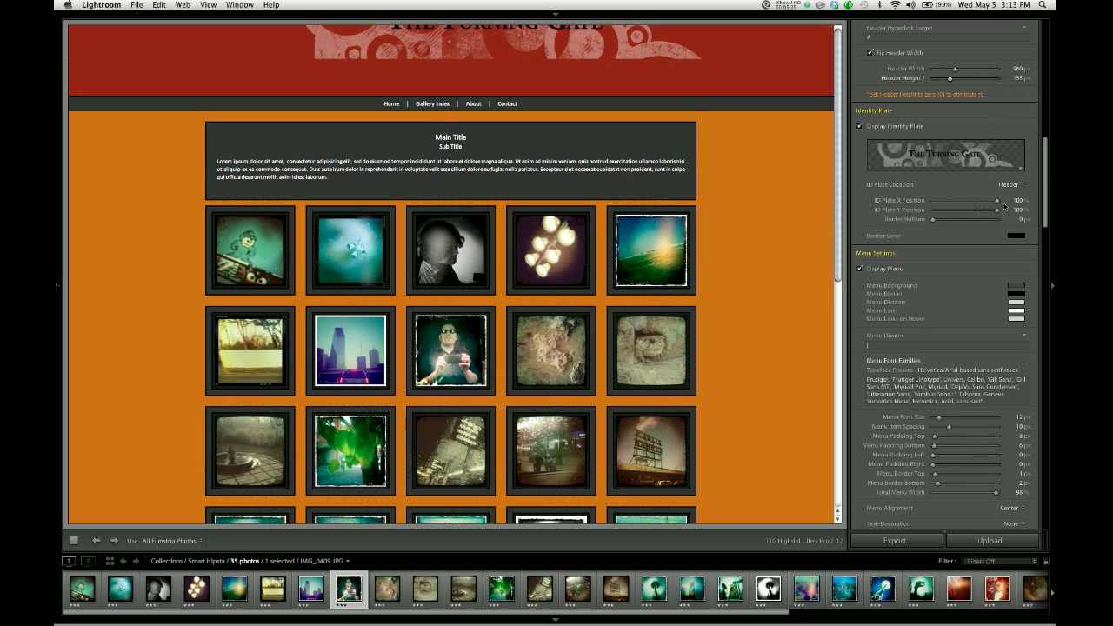
Enter 50% for both ID Plate X Position and Y Position
click(1014, 201)
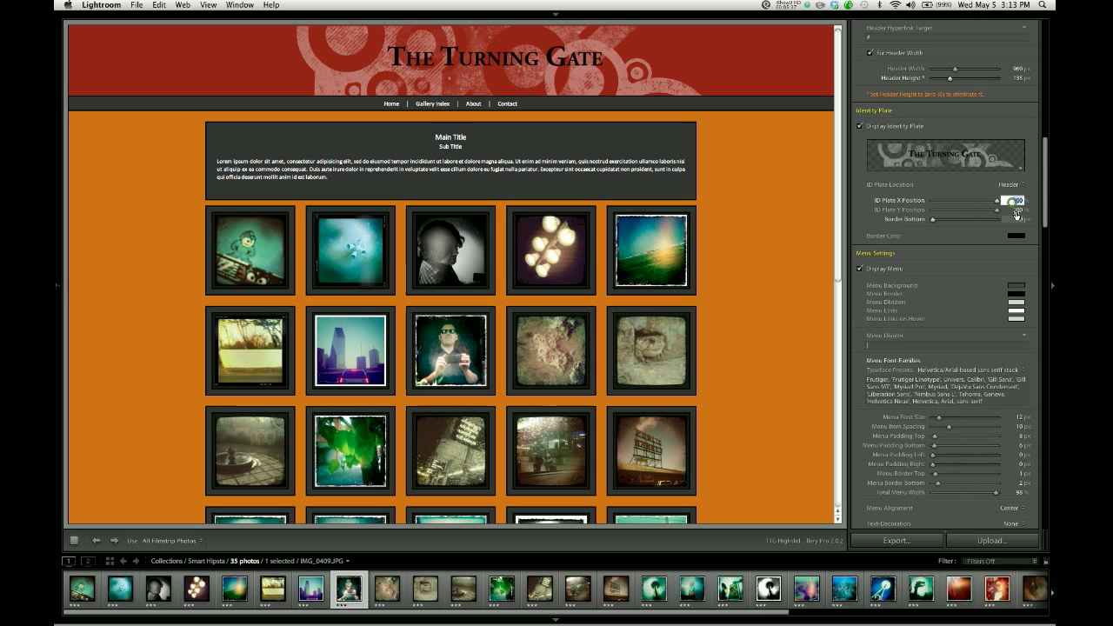
text(50)
key(Tab)
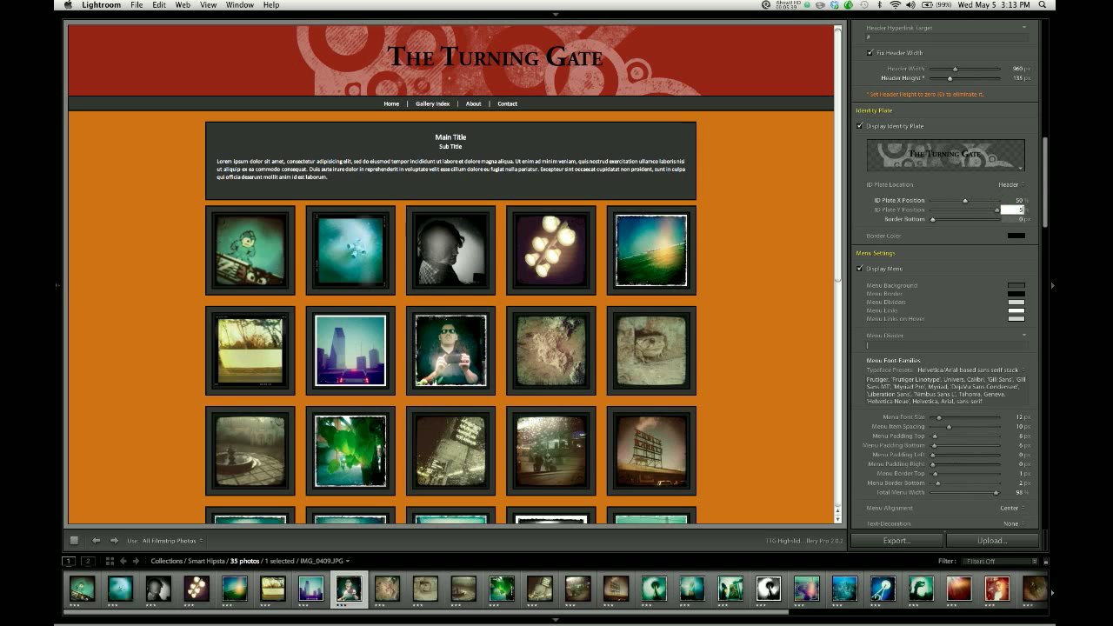
text(50)
key(Tab)
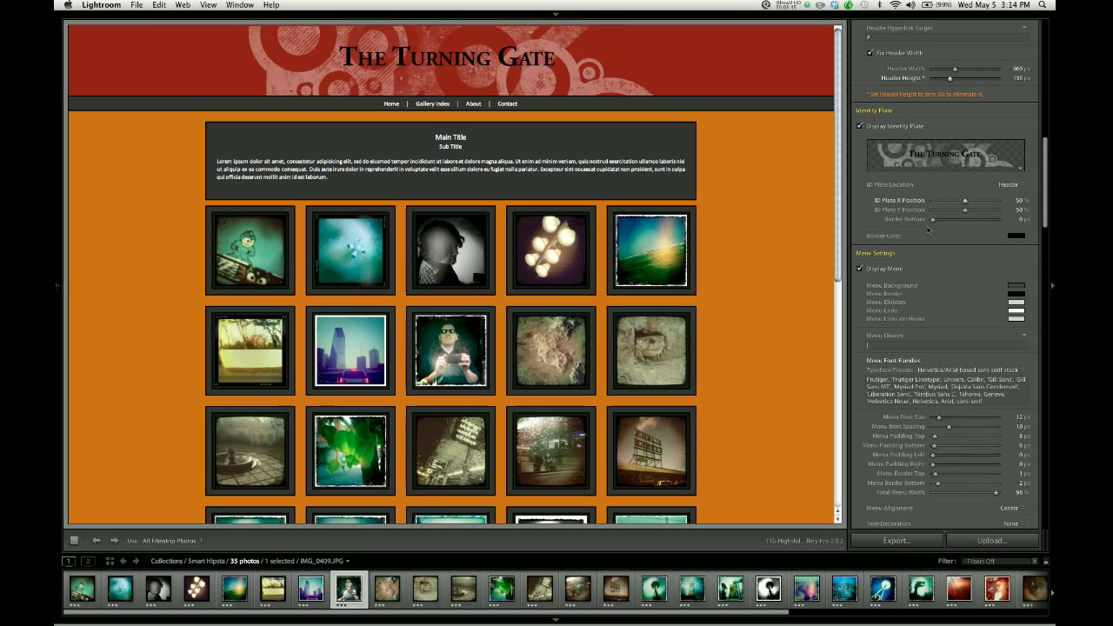
Try a thick purple bottom border, then revert to black and set Border Bottom to 0 px
click(933, 220)
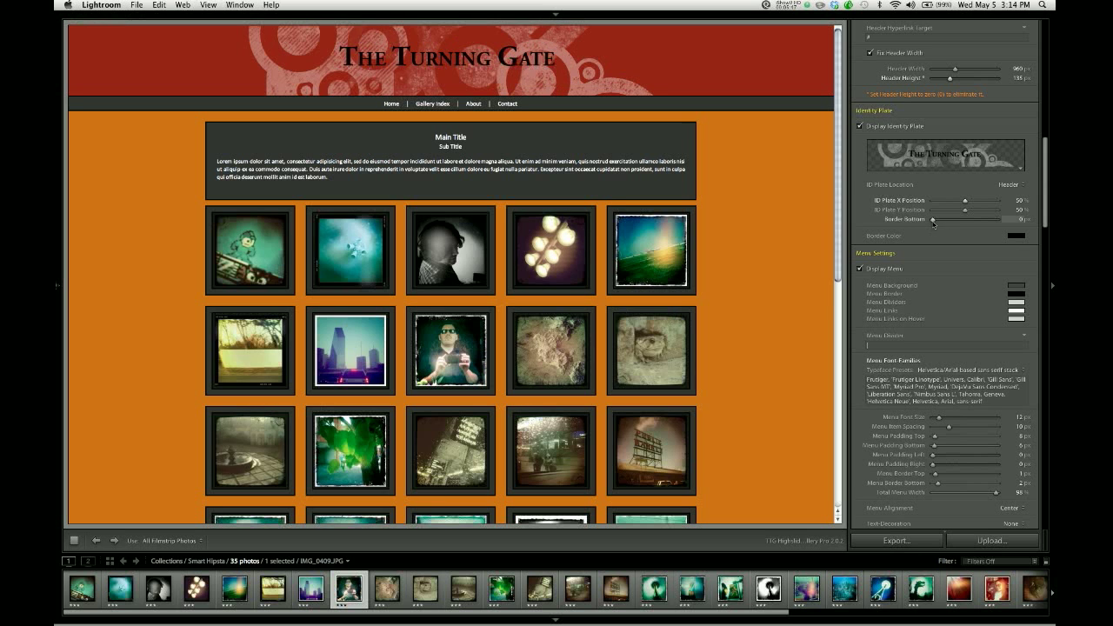
drag(933, 221, 983, 220)
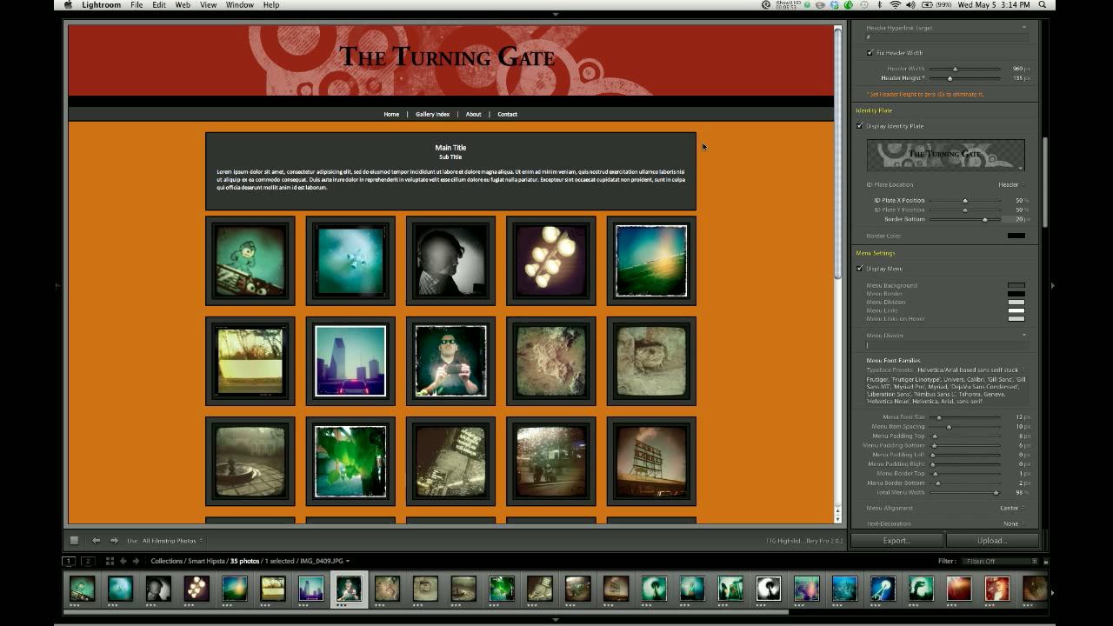
click(1017, 239)
drag(900, 261, 906, 250)
click(902, 222)
click(800, 199)
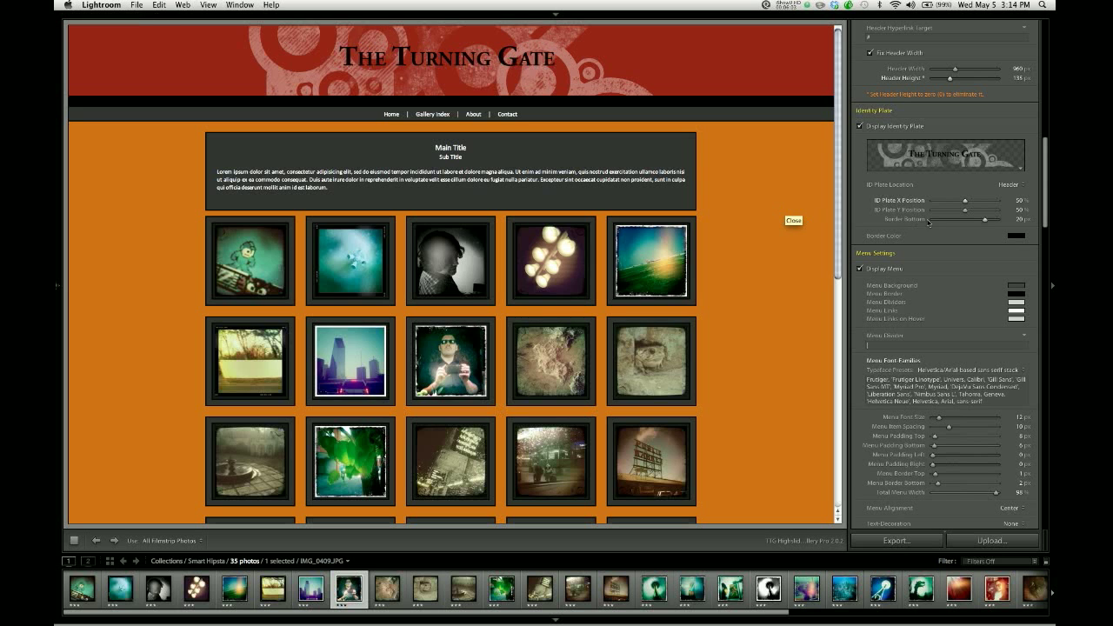
click(934, 223)
drag(935, 223, 931, 218)
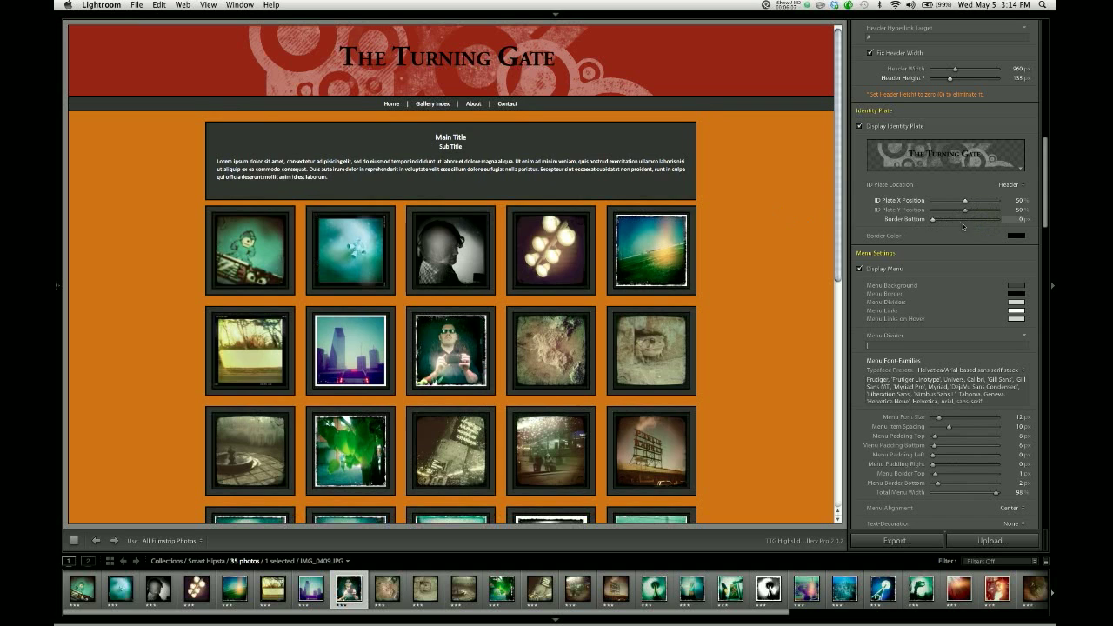